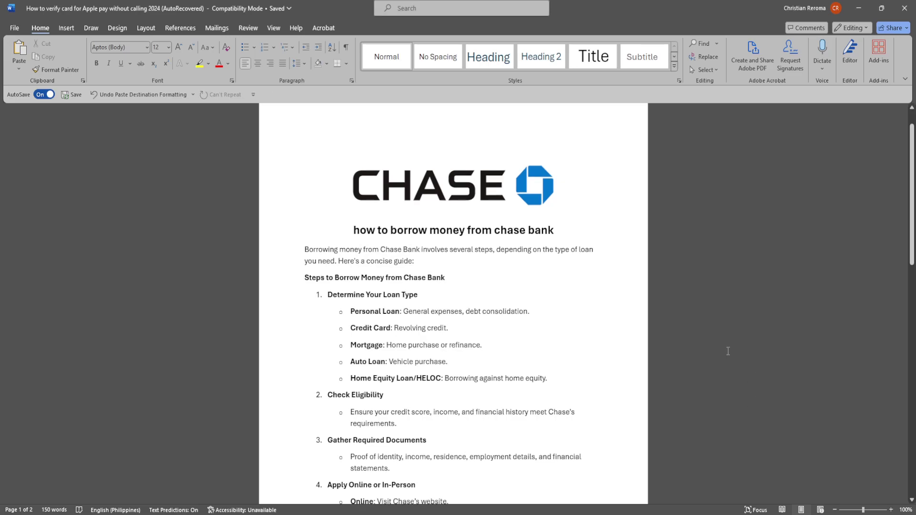
scroll(728, 352, "up", 1)
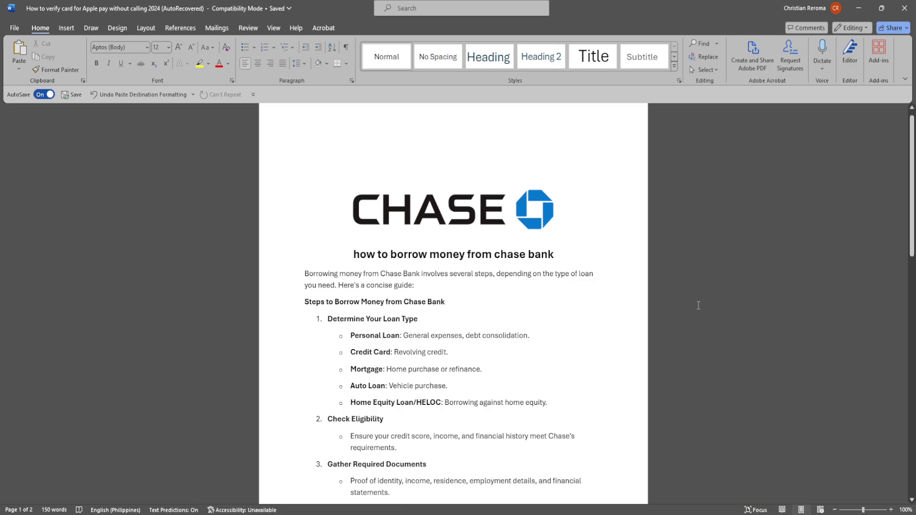
scroll(698, 306, "down", 1)
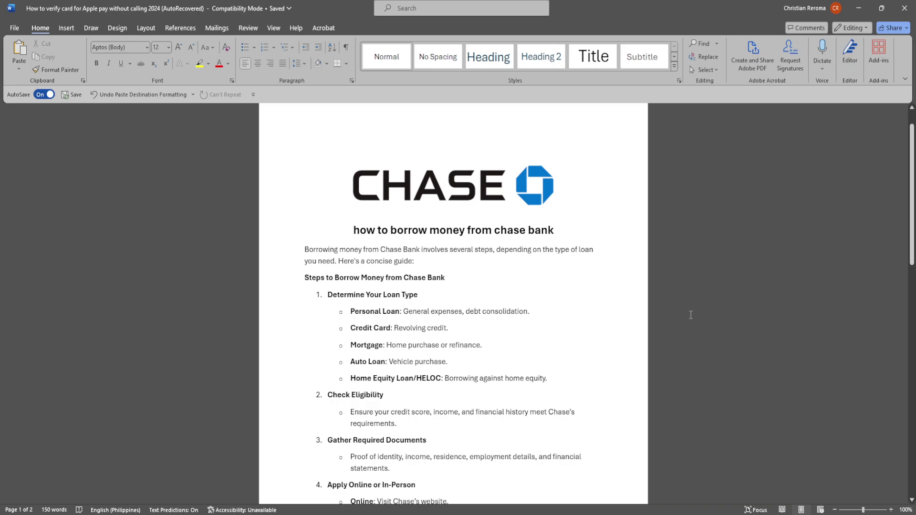
scroll(691, 315, "down", 1)
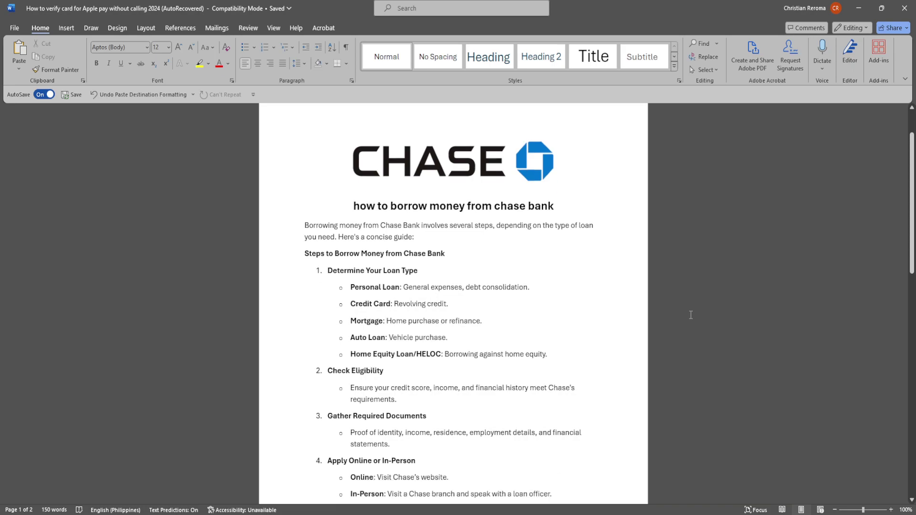
scroll(691, 315, "down", 1)
scroll(690, 315, "down", 1)
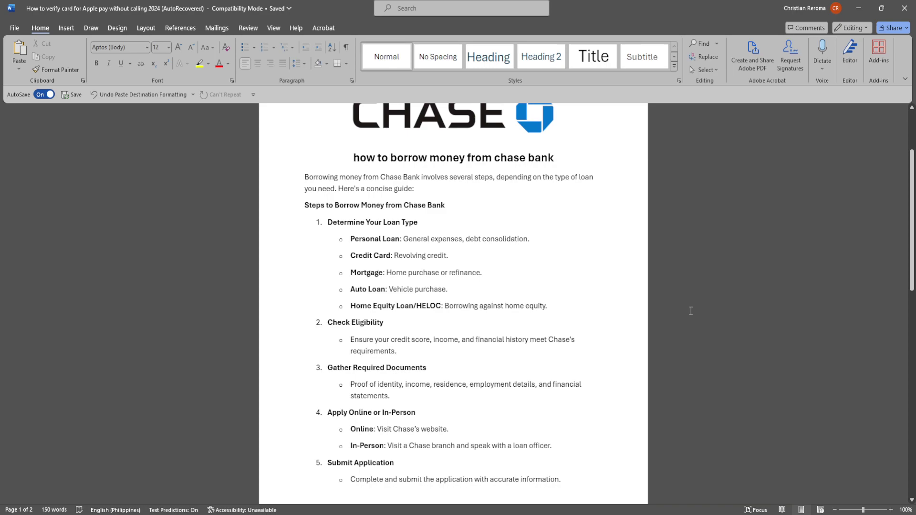
scroll(691, 310, "down", 2)
scroll(691, 311, "down", 1)
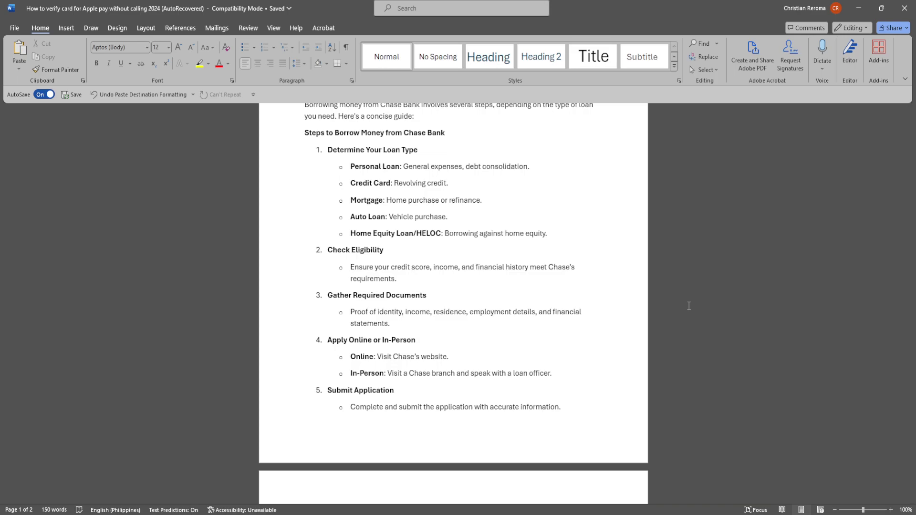
scroll(663, 308, "down", 1)
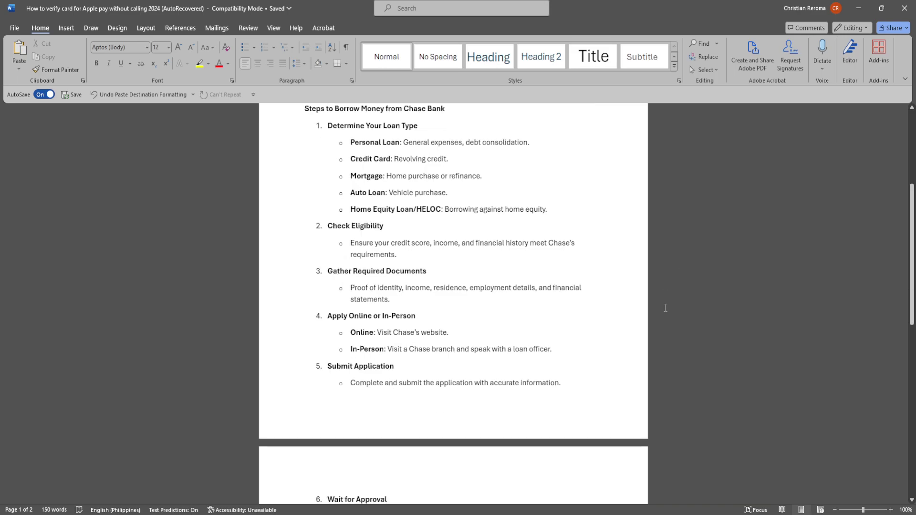
scroll(662, 308, "down", 1)
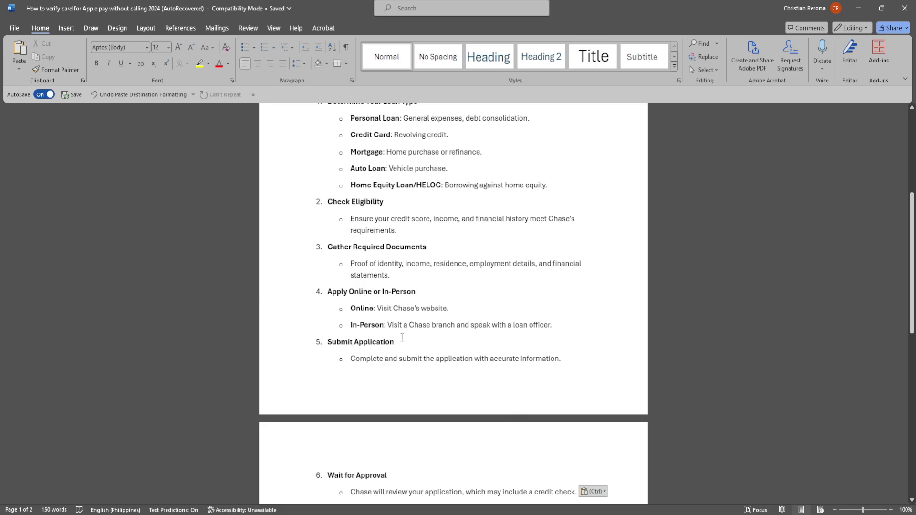
scroll(419, 337, "down", 1)
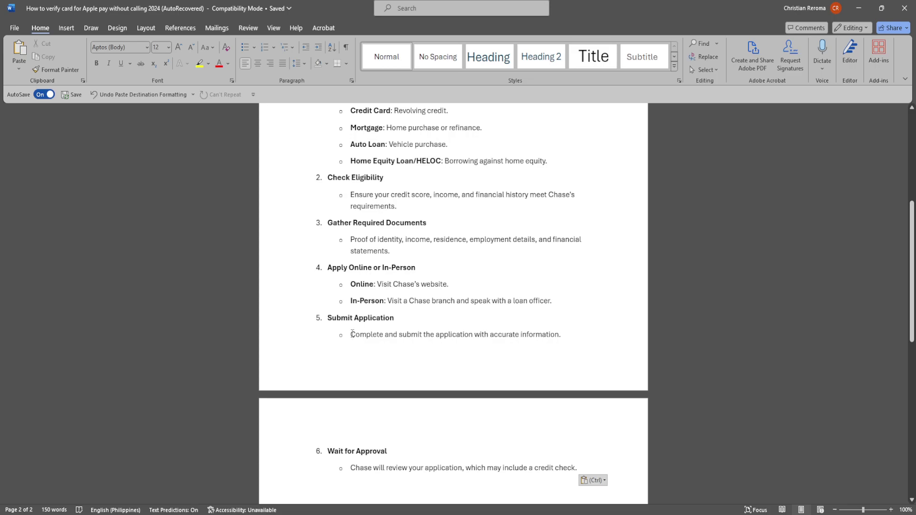
scroll(394, 350, "down", 3)
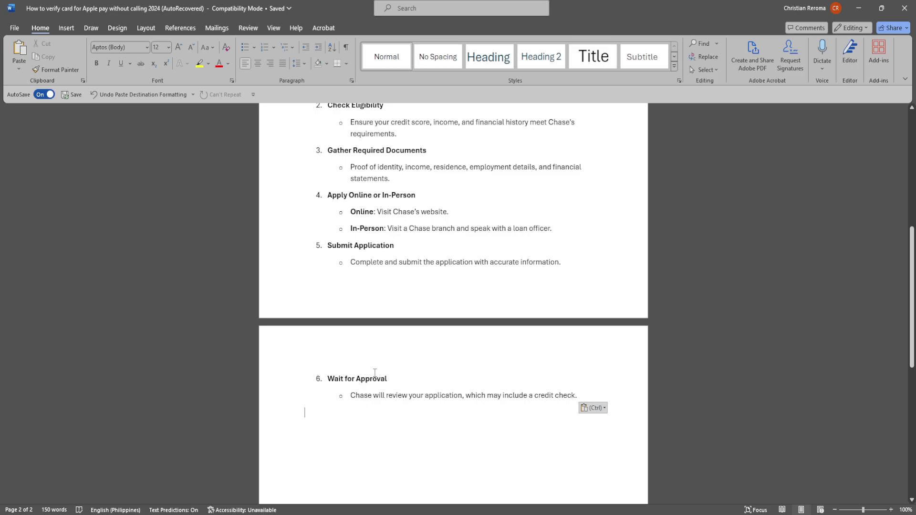
scroll(373, 371, "up", 2)
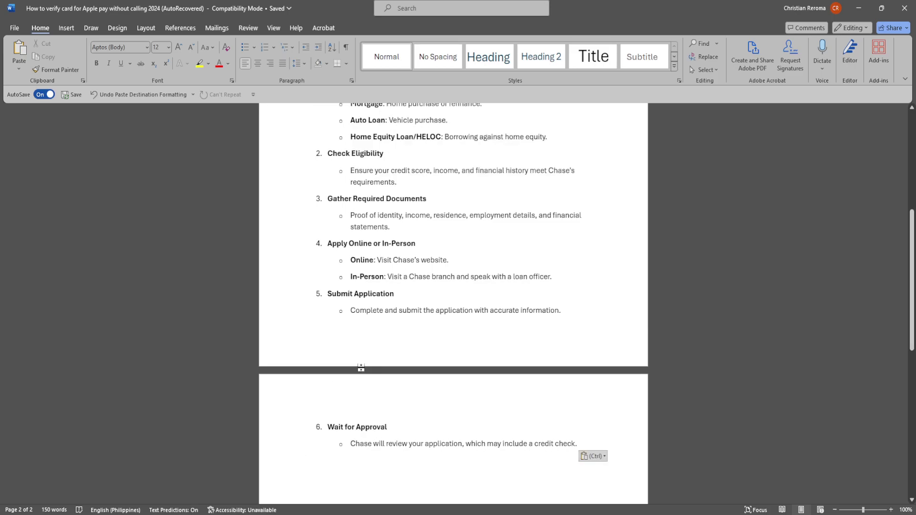
scroll(320, 342, "up", 1)
scroll(320, 341, "up", 1)
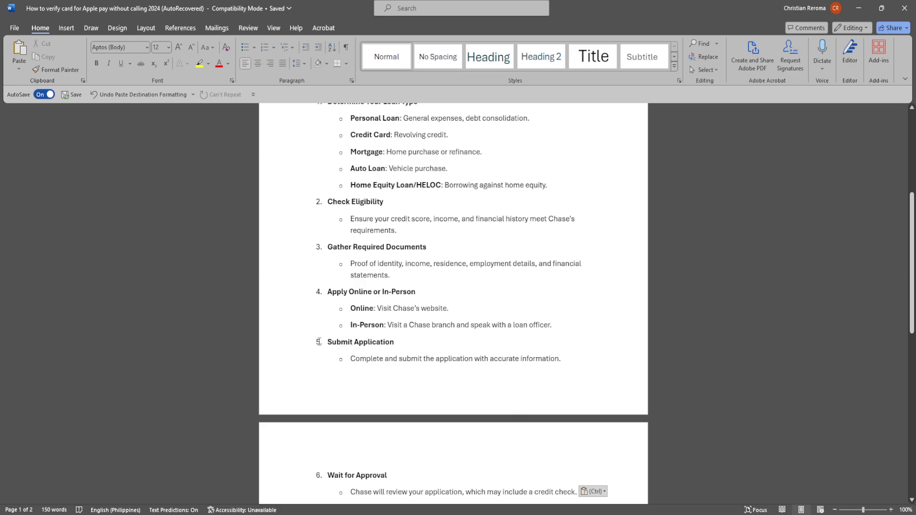
scroll(319, 341, "up", 2)
scroll(319, 342, "up", 3)
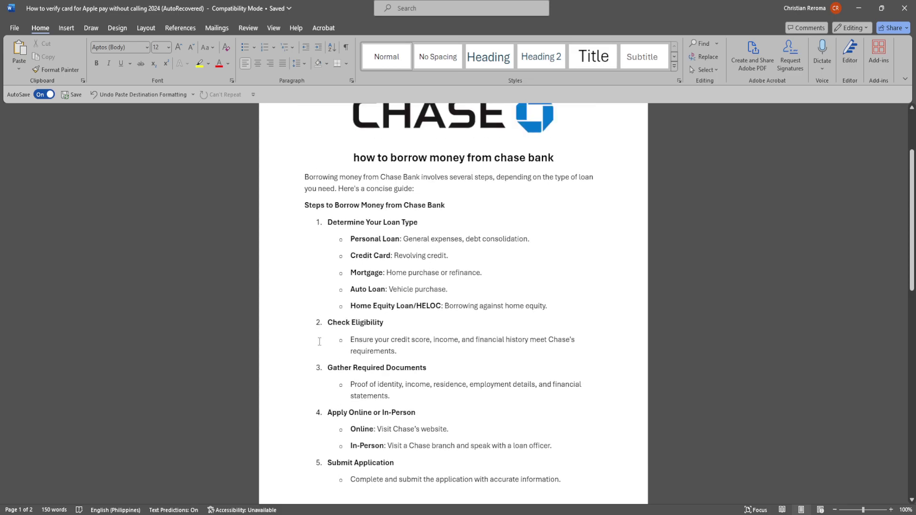
scroll(320, 341, "up", 1)
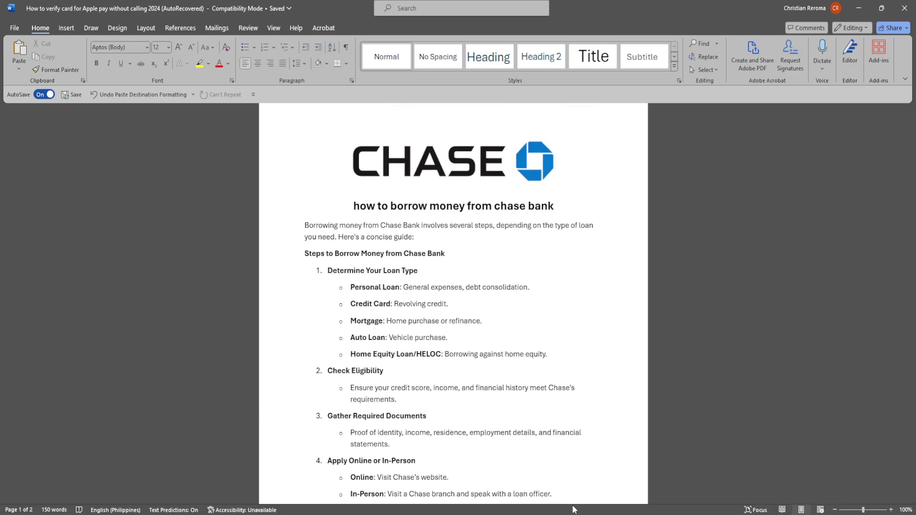